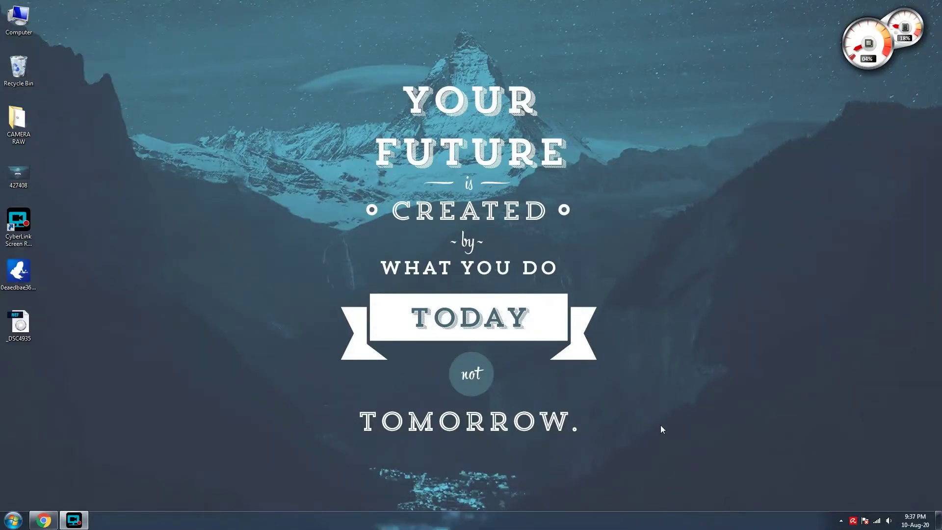
pyautogui.click(20, 324)
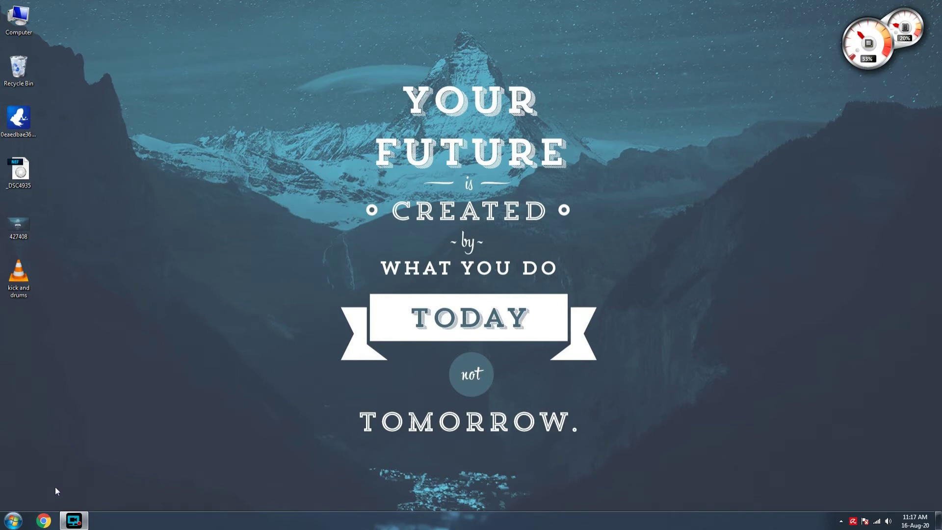
# In Chrome, search Google for "latest camera raw version" and open Adobe Support's Camera Raw plug-in installer page.
pyautogui.click(43, 520)
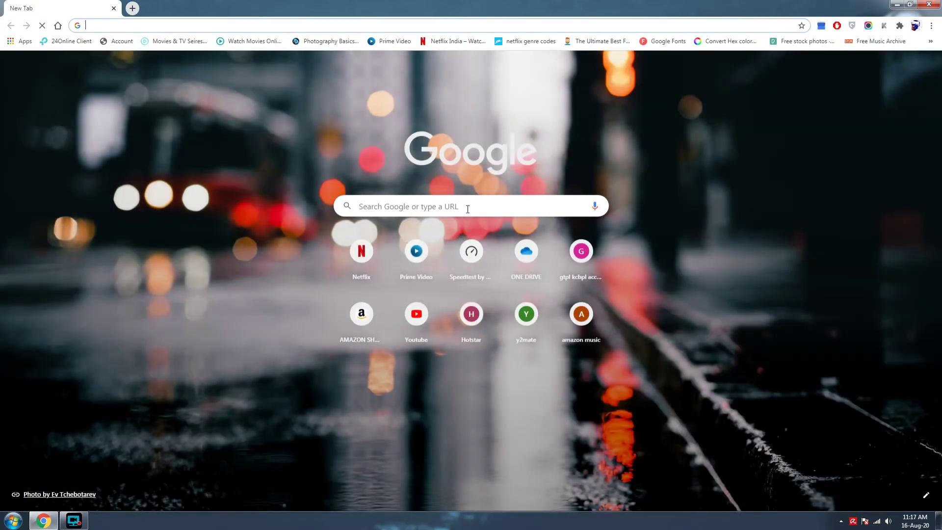
pyautogui.click(467, 207)
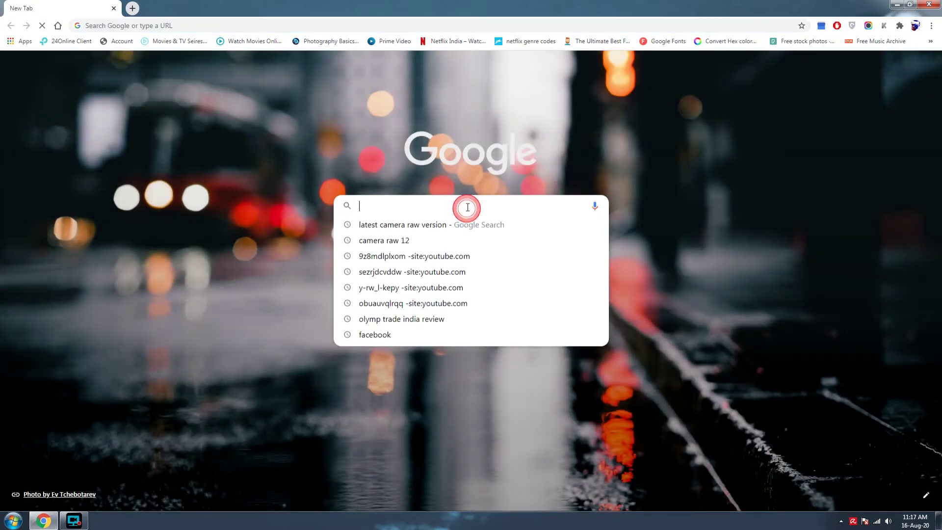
pyautogui.write('late')
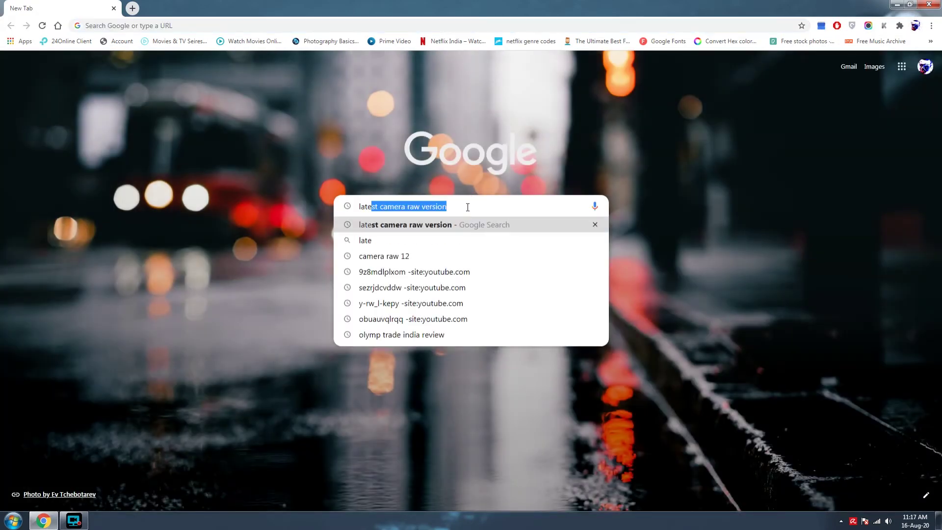
pyautogui.write('st came')
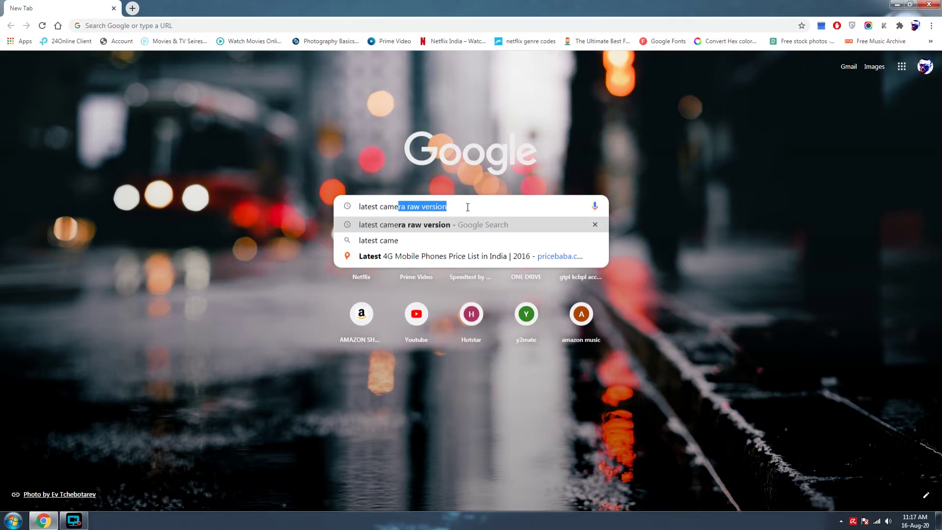
pyautogui.write('ra raw ')
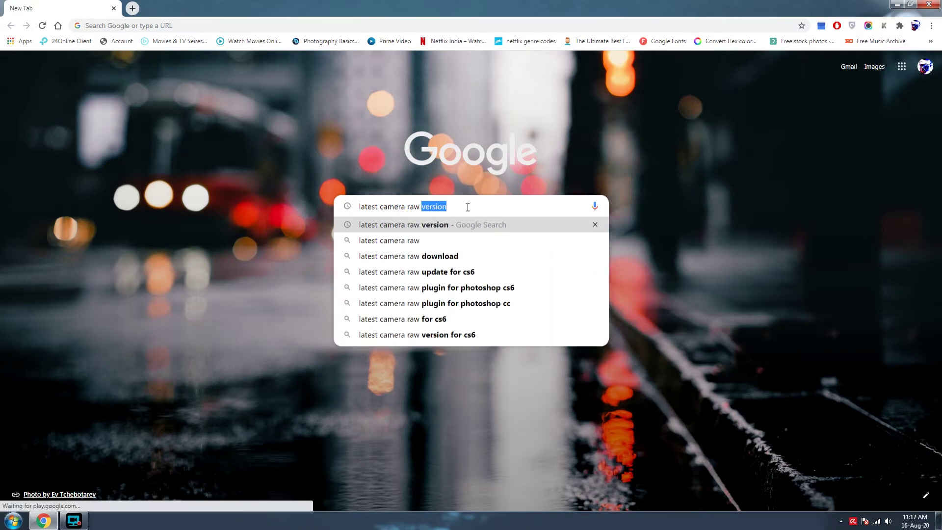
pyautogui.write('v')
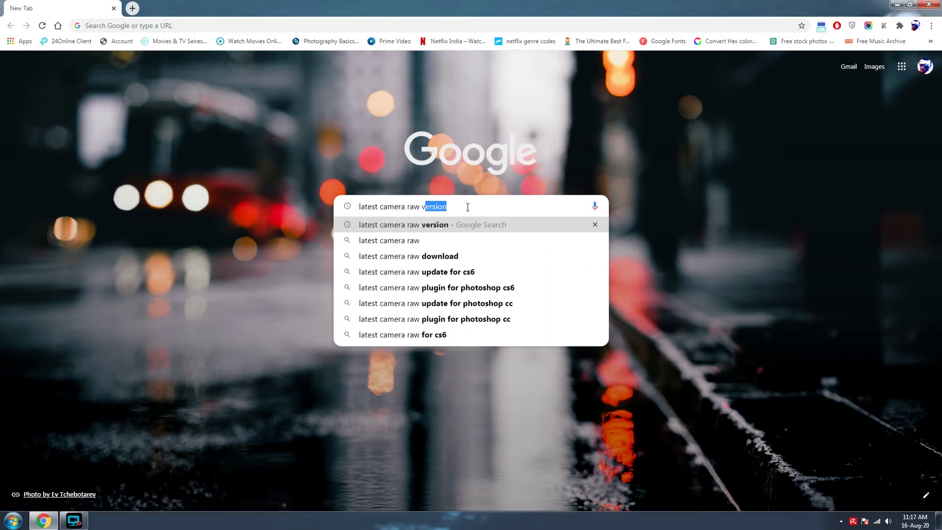
pyautogui.write('ersion')
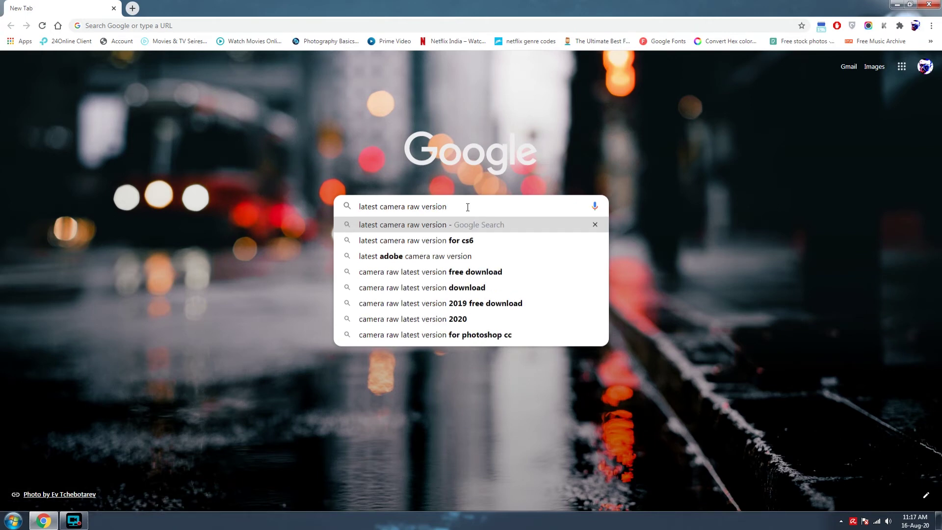
pyautogui.press('Return')
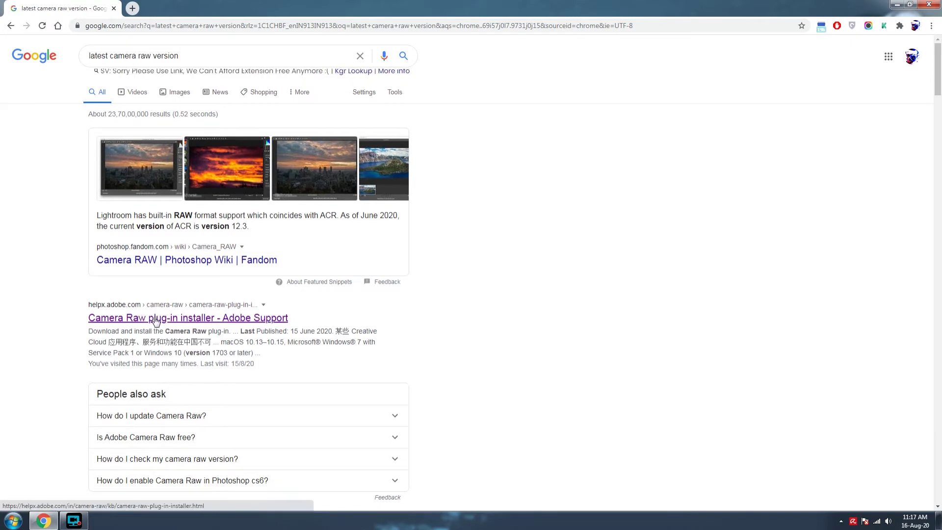
pyautogui.click(154, 318)
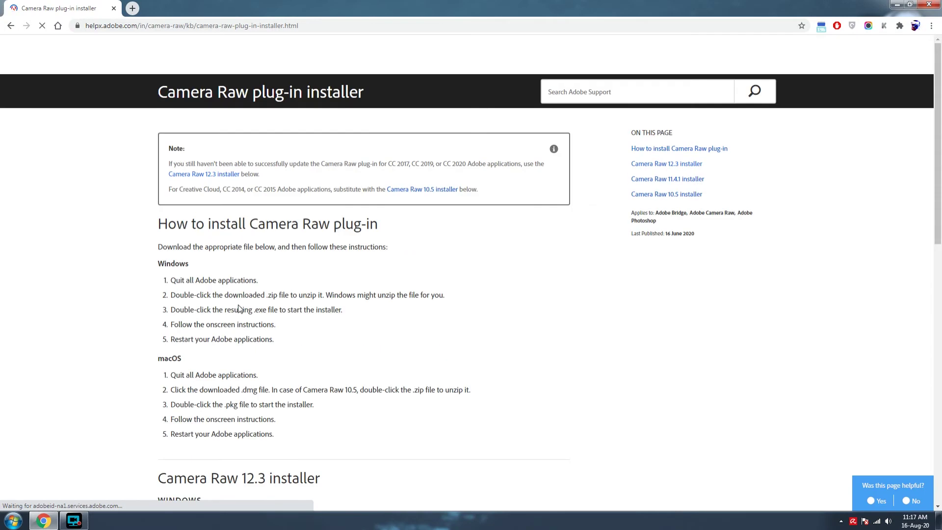
# Download the Windows version of the Camera Raw 12.3 installer and save it to the Desktop as CameraRaw_12_3.
pyautogui.scroll(-2, 376, 301)
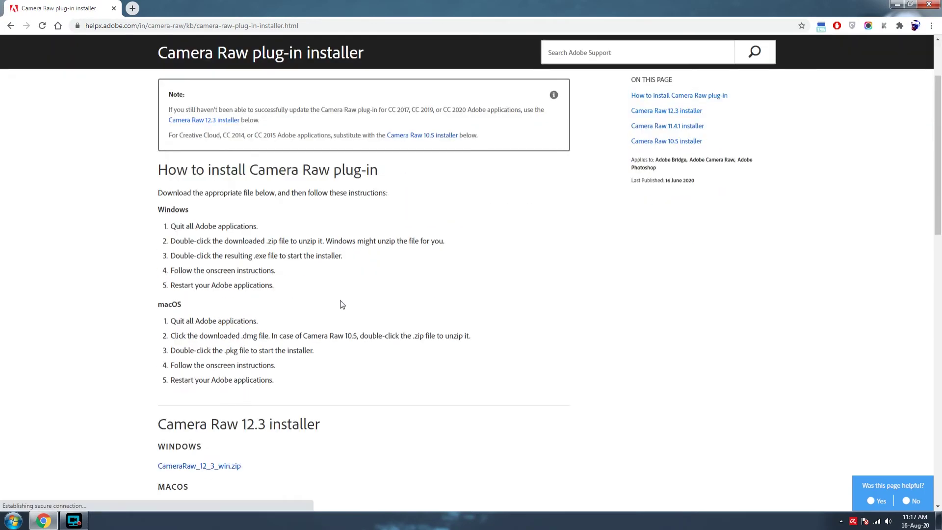
pyautogui.scroll(-1, 342, 306)
pyautogui.scroll(-1, 342, 307)
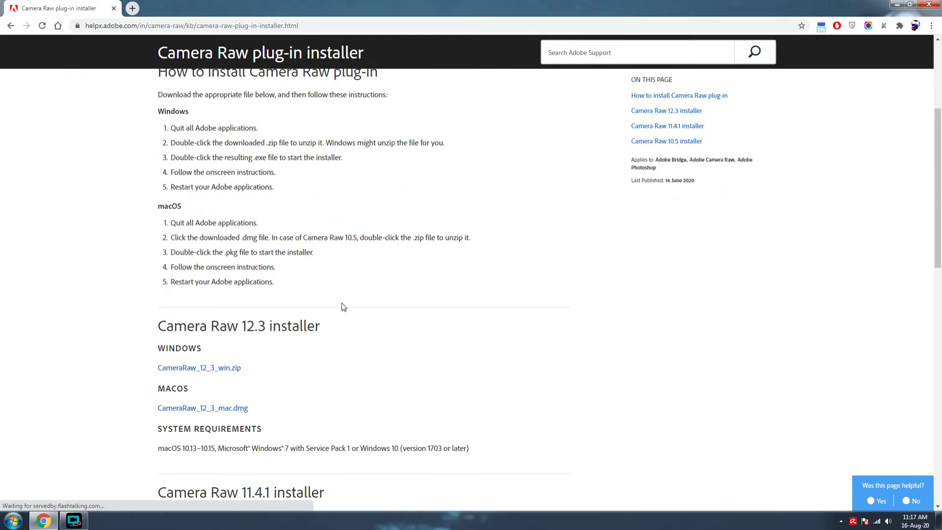
pyautogui.scroll(-1, 343, 307)
pyautogui.scroll(-2, 343, 307)
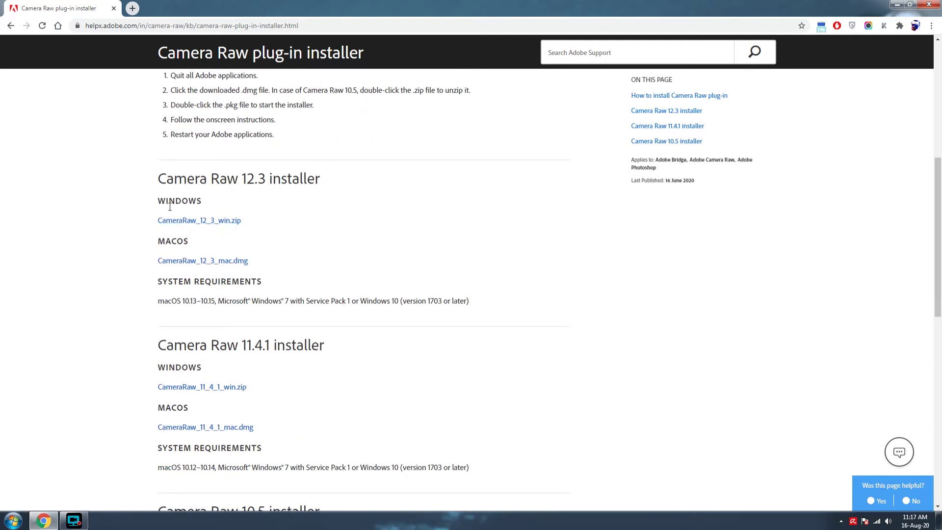
pyautogui.click(193, 225)
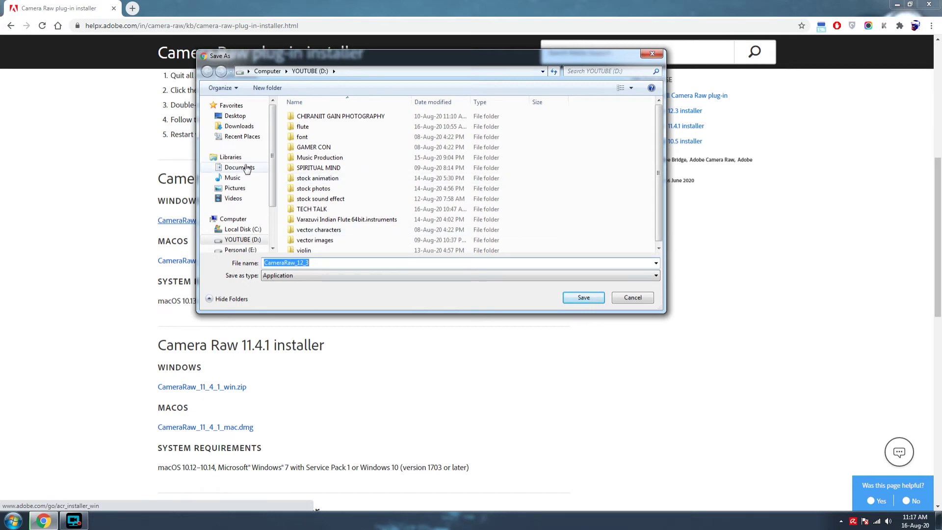
pyautogui.click(235, 116)
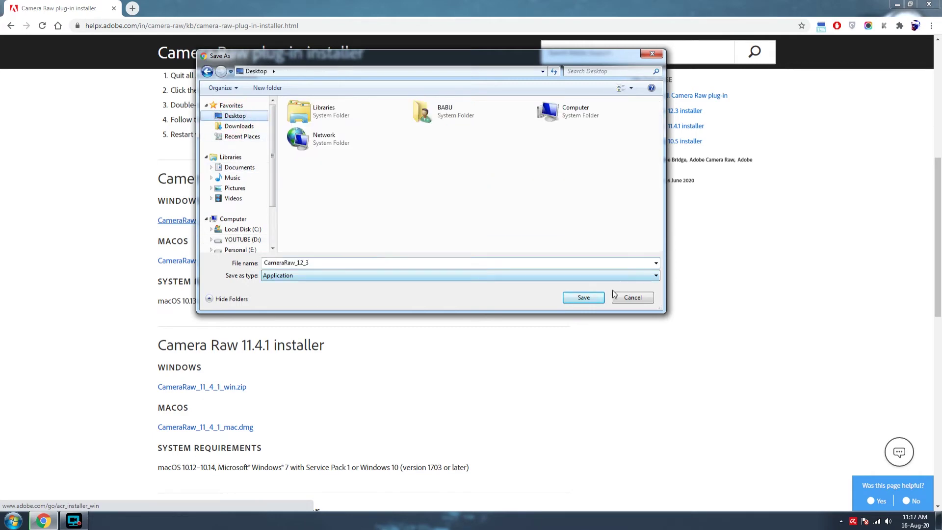
pyautogui.click(584, 298)
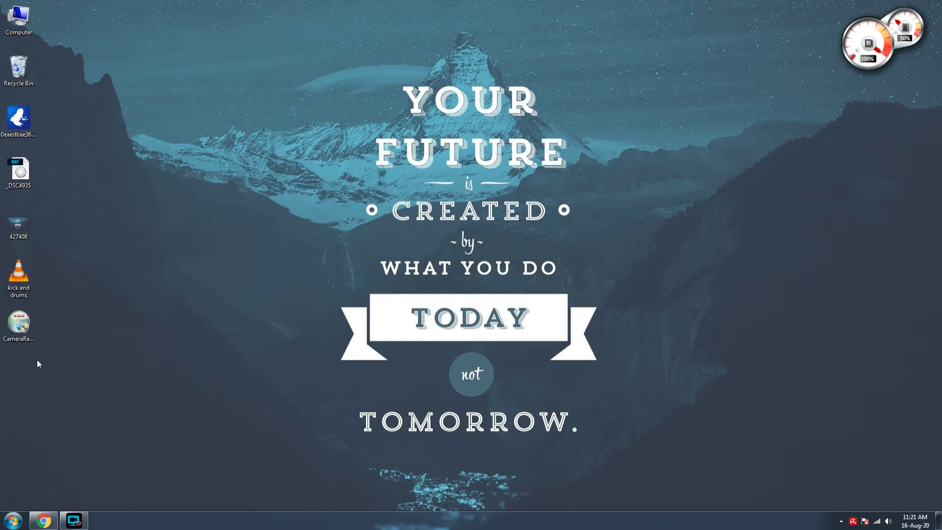
# Run the downloaded Camera Raw 12.3 installer from the desktop and complete its setup.
pyautogui.click(22, 332)
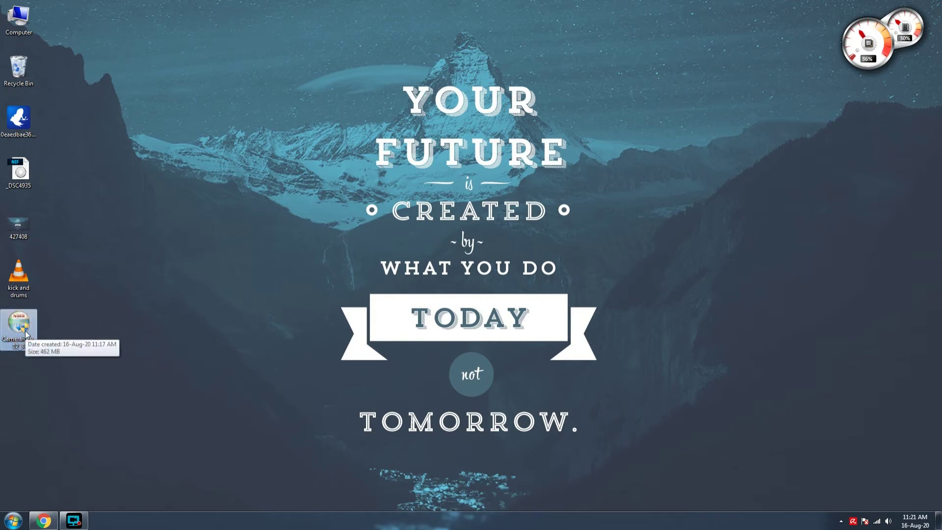
pyautogui.doubleClick(26, 334)
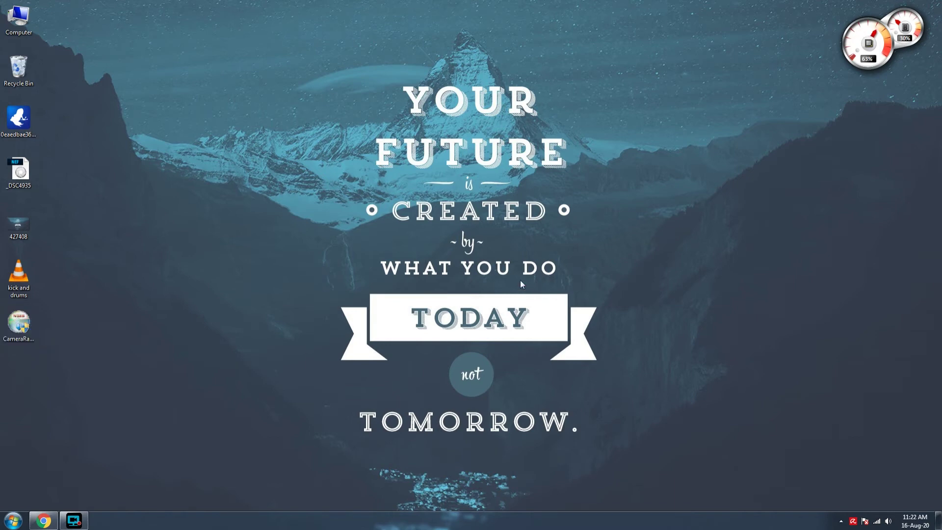
pyautogui.click(526, 338)
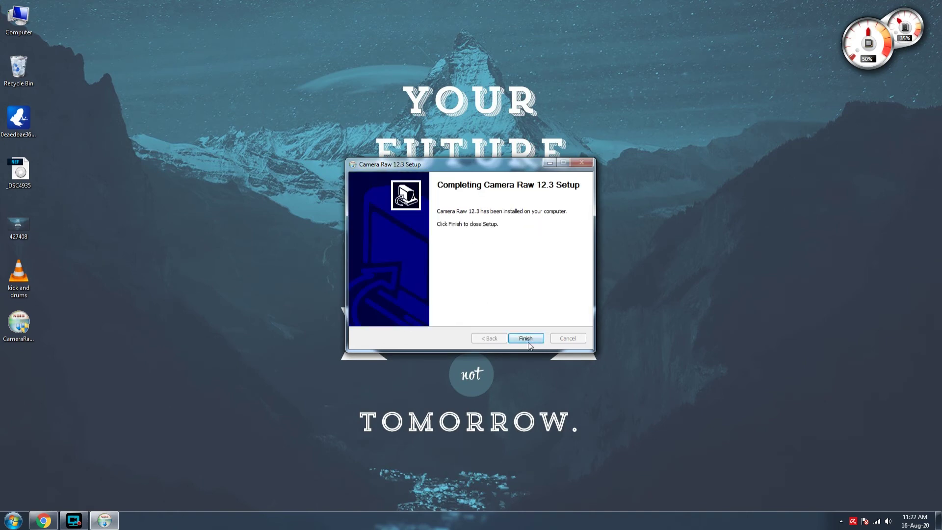
pyautogui.click(528, 338)
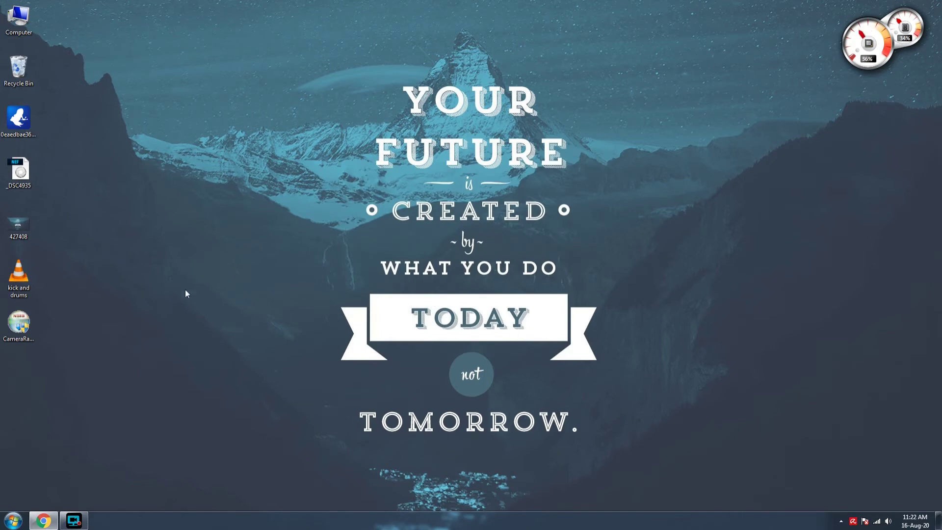
# Launch Adobe Photoshop CC 2015 and open the _DSC4935 NEF photo from the desktop in it.
pyautogui.click(14, 521)
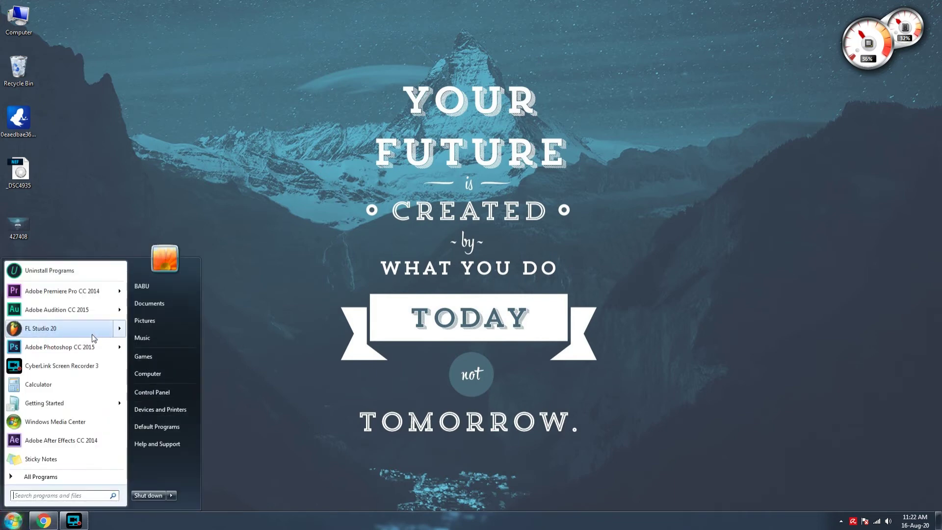
pyautogui.click(79, 350)
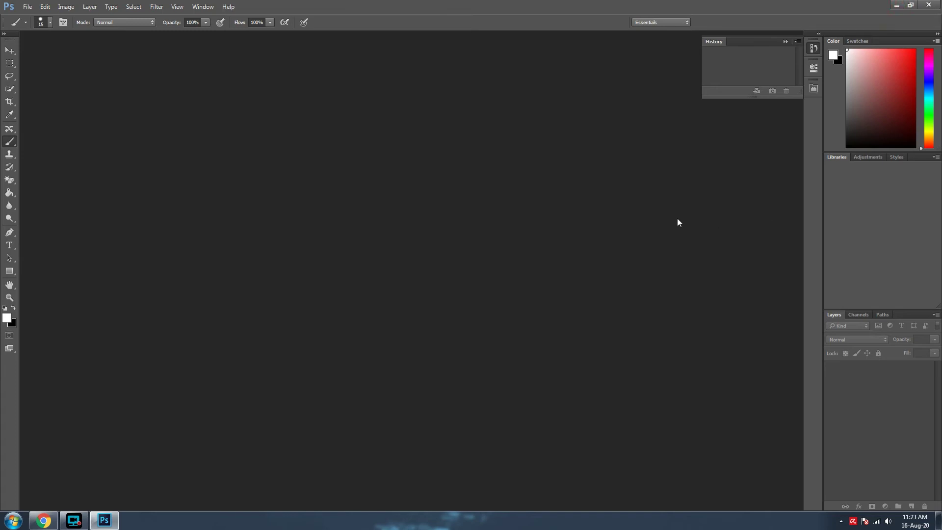
pyautogui.press('super+d')
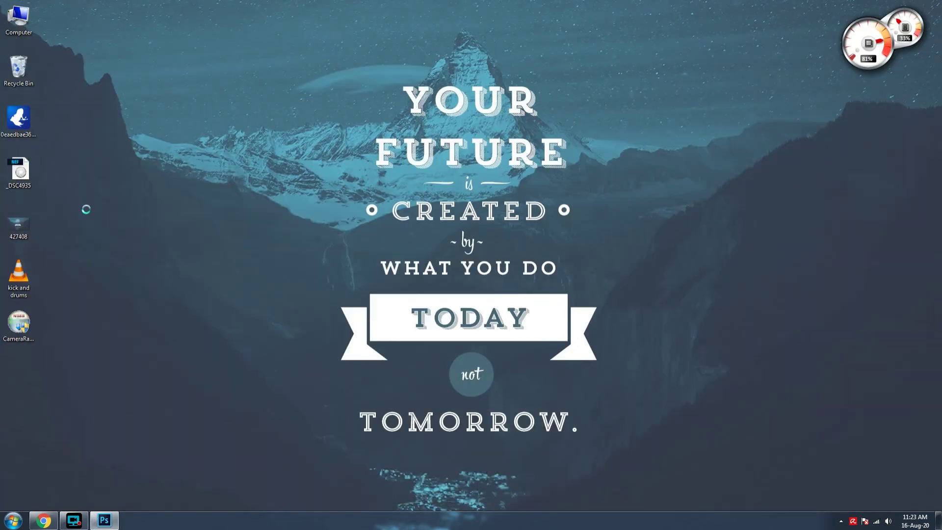
pyautogui.click(22, 174)
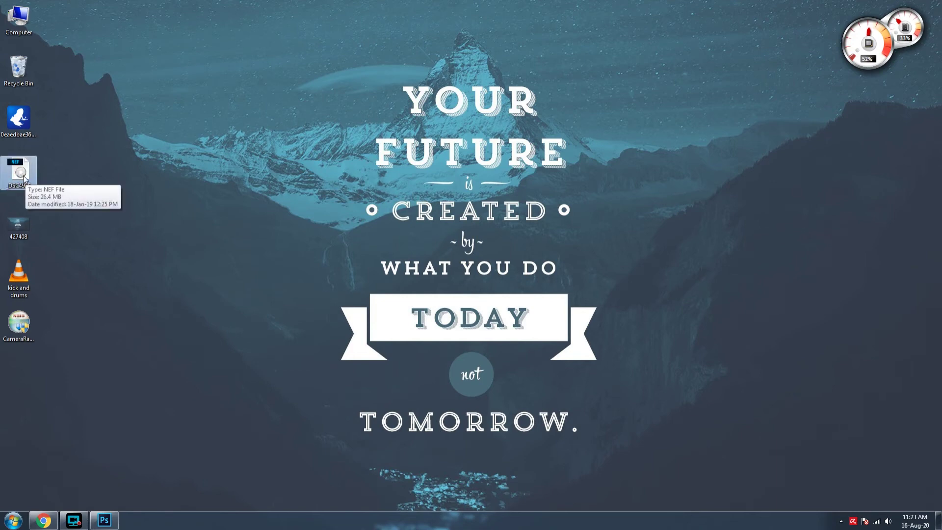
pyautogui.rightClick(23, 178)
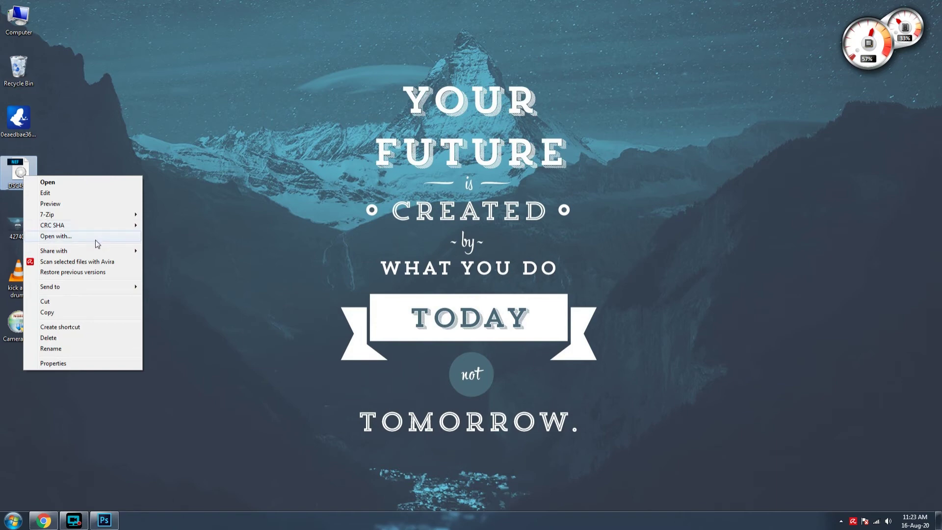
pyautogui.doubleClick(15, 169)
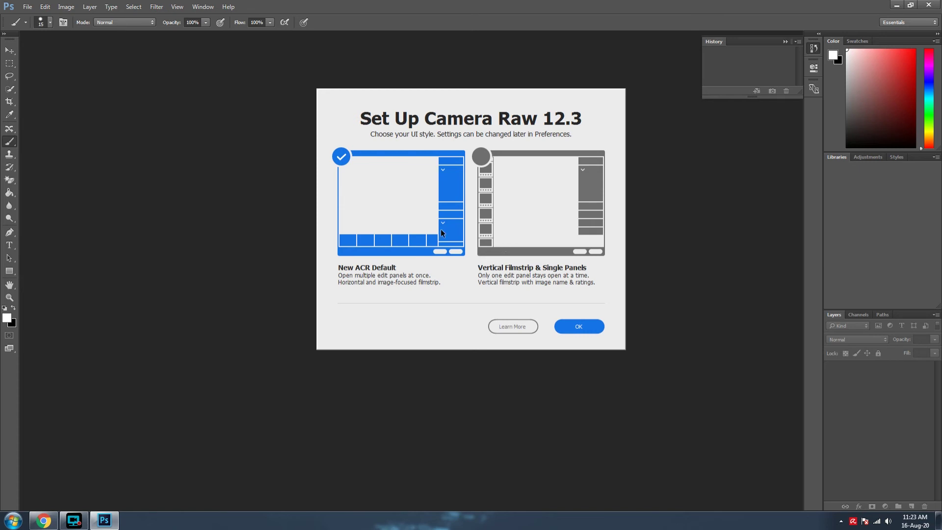
# Set up Camera Raw 12.3 with the New ACR Default interface style and get past the welcome screen.
pyautogui.click(542, 220)
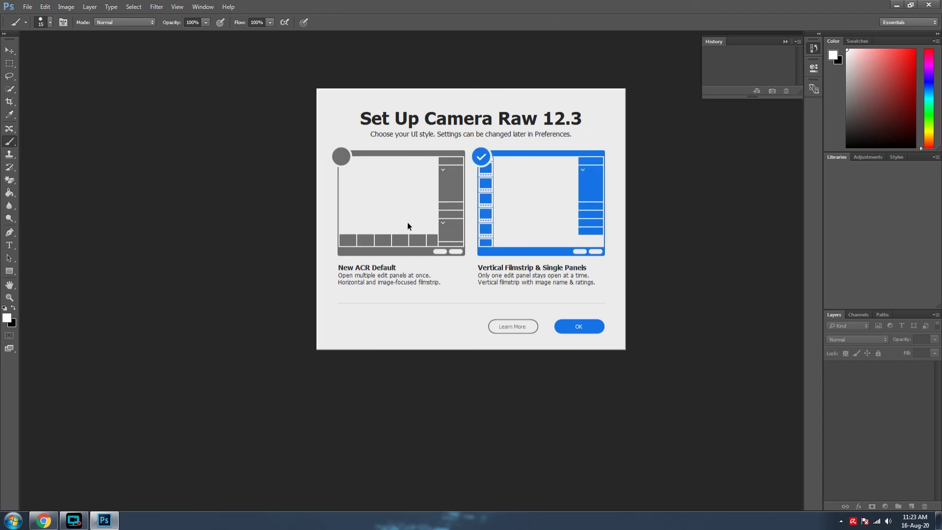
pyautogui.click(408, 223)
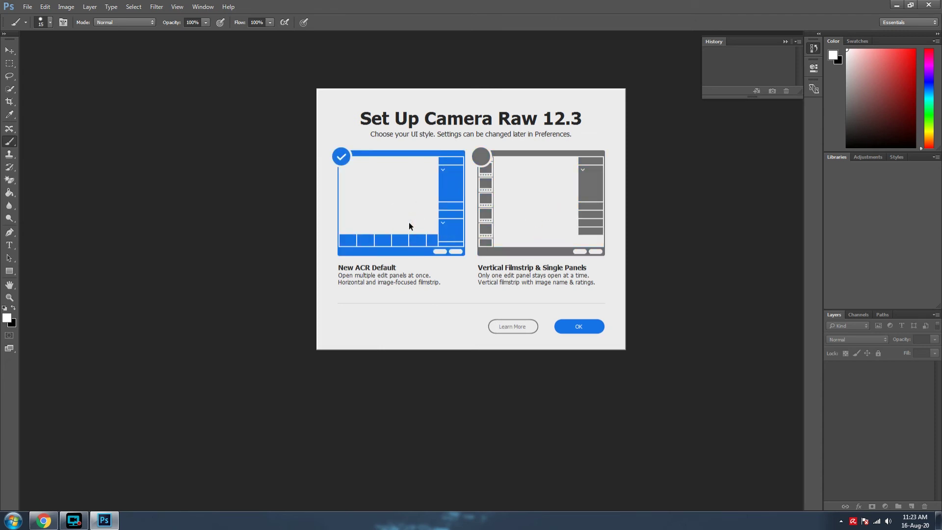
pyautogui.click(580, 327)
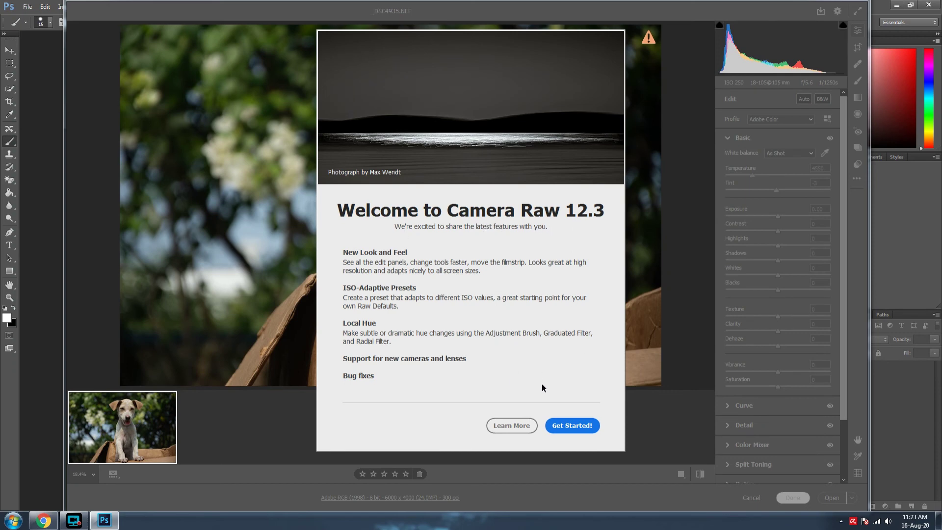
pyautogui.click(573, 425)
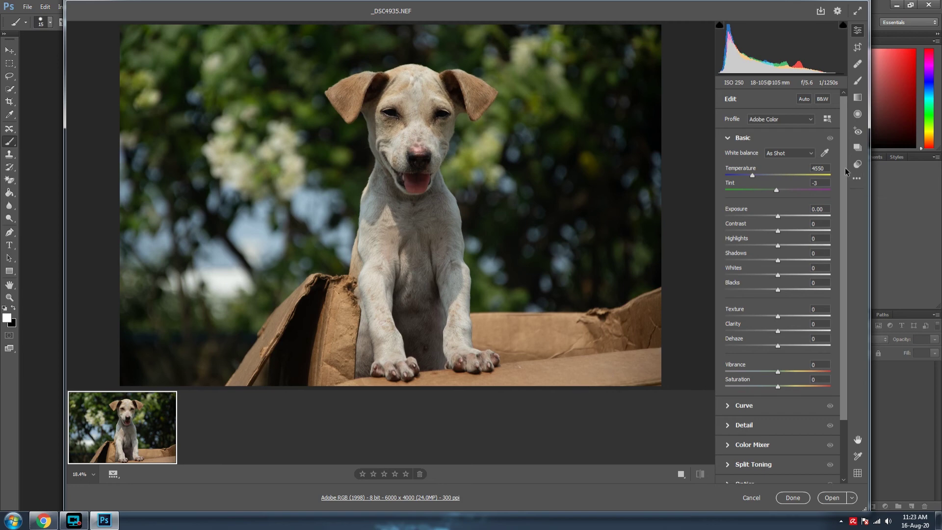
# Finish the Camera Raw session for _DSC4935.NEF without opening the image and exit Photoshop.
pyautogui.moveTo(845, 166); pyautogui.dragTo(845, 234)
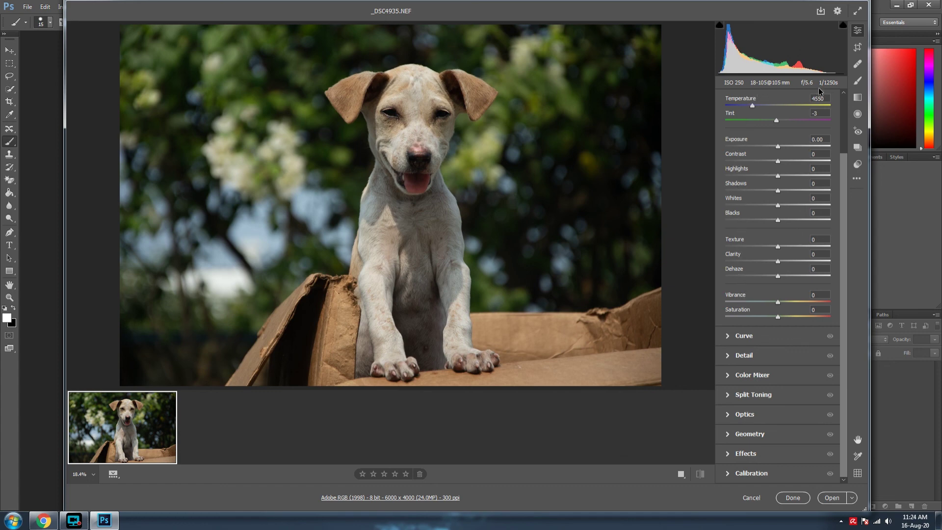
pyautogui.click(793, 497)
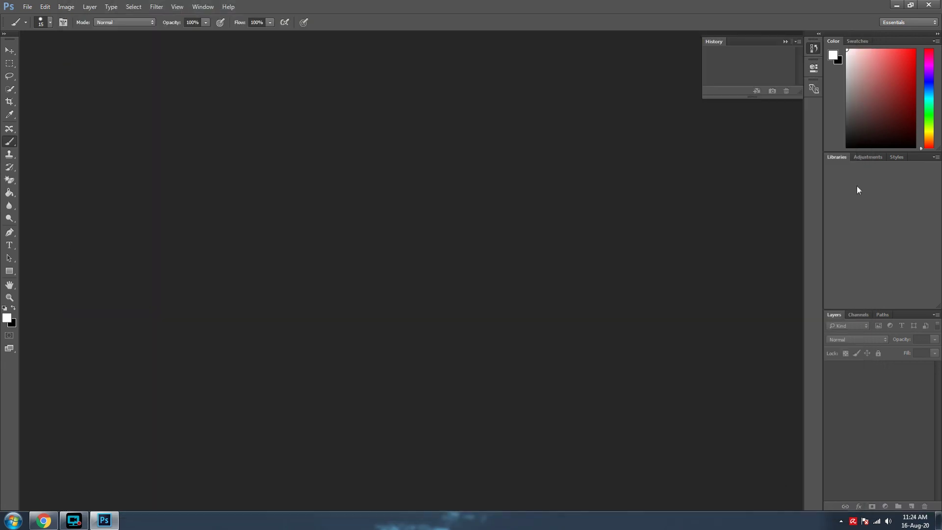
pyautogui.click(929, 5)
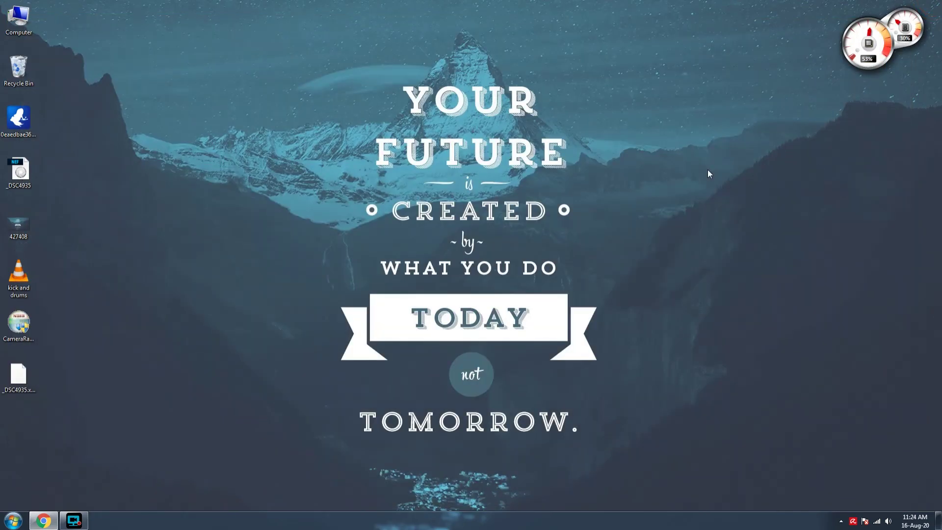